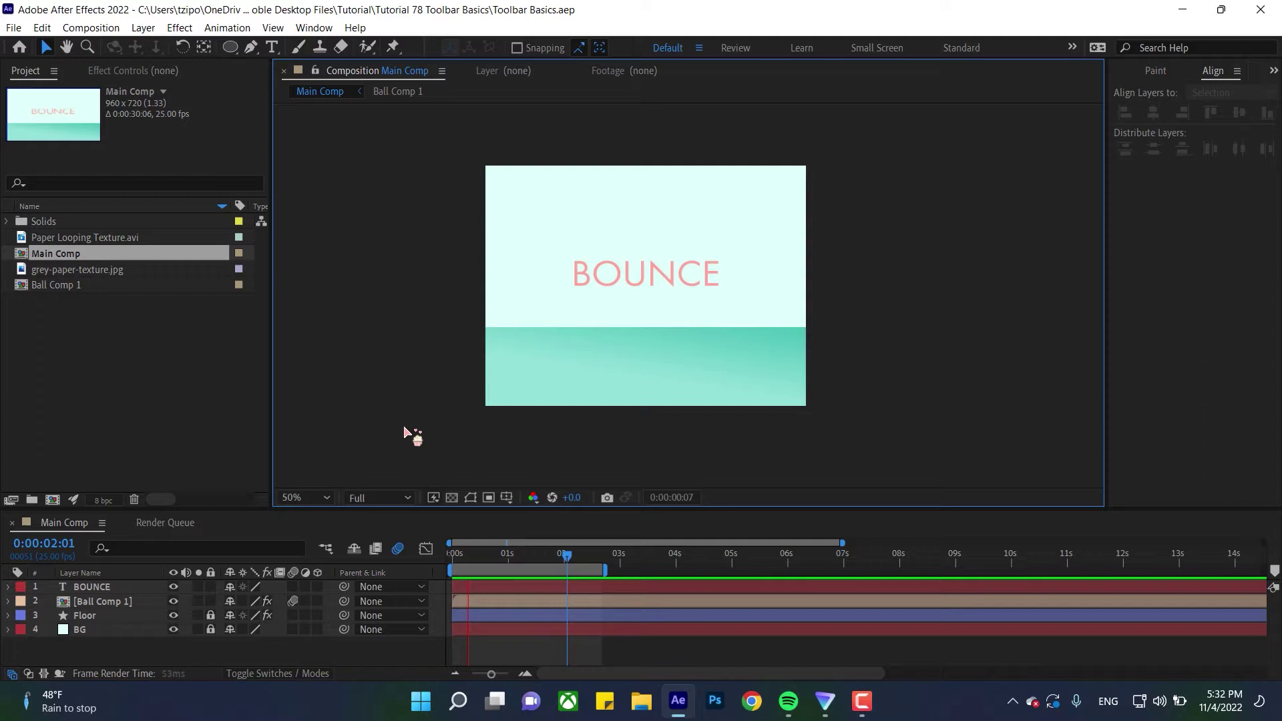
Enlarge the timeline panel, select then deselect the BOUNCE and Ball Comp 1 layers, and scrub the animation
{"action": "left_click_drag", "start_coordinate": [701, 511], "coordinate": [716, 363]}
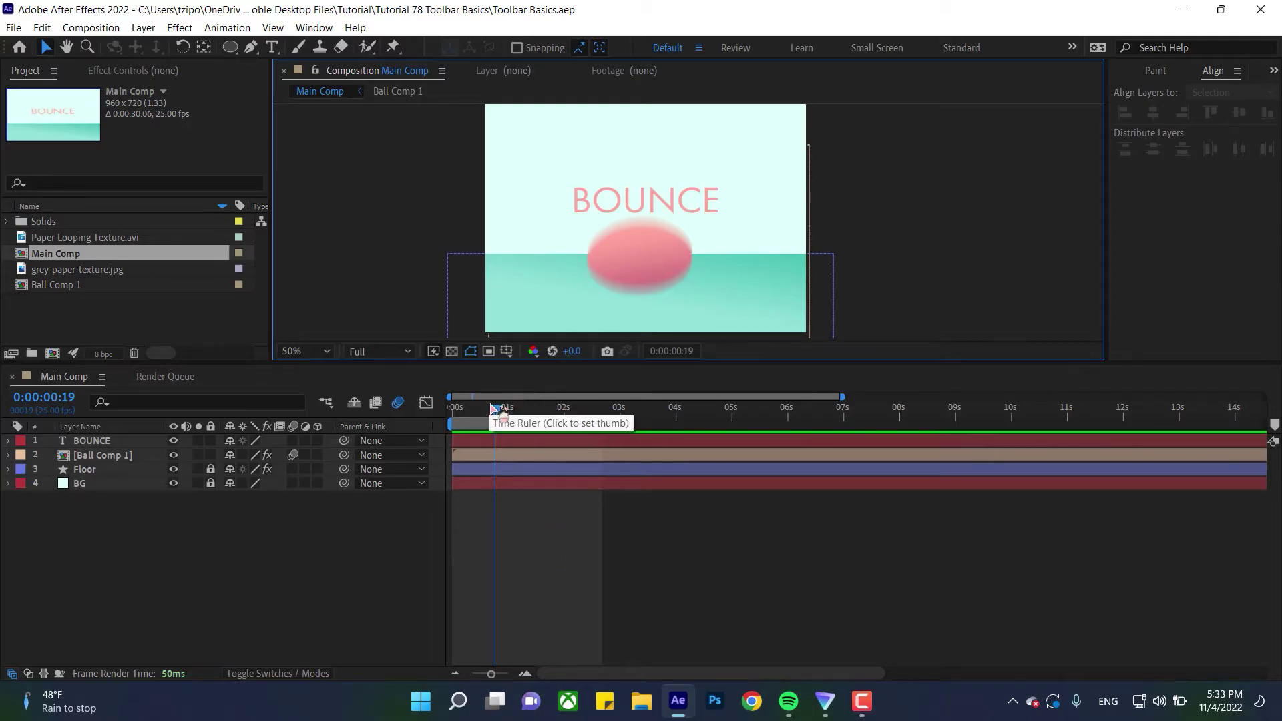
{"action": "left_click", "coordinate": [494, 443]}
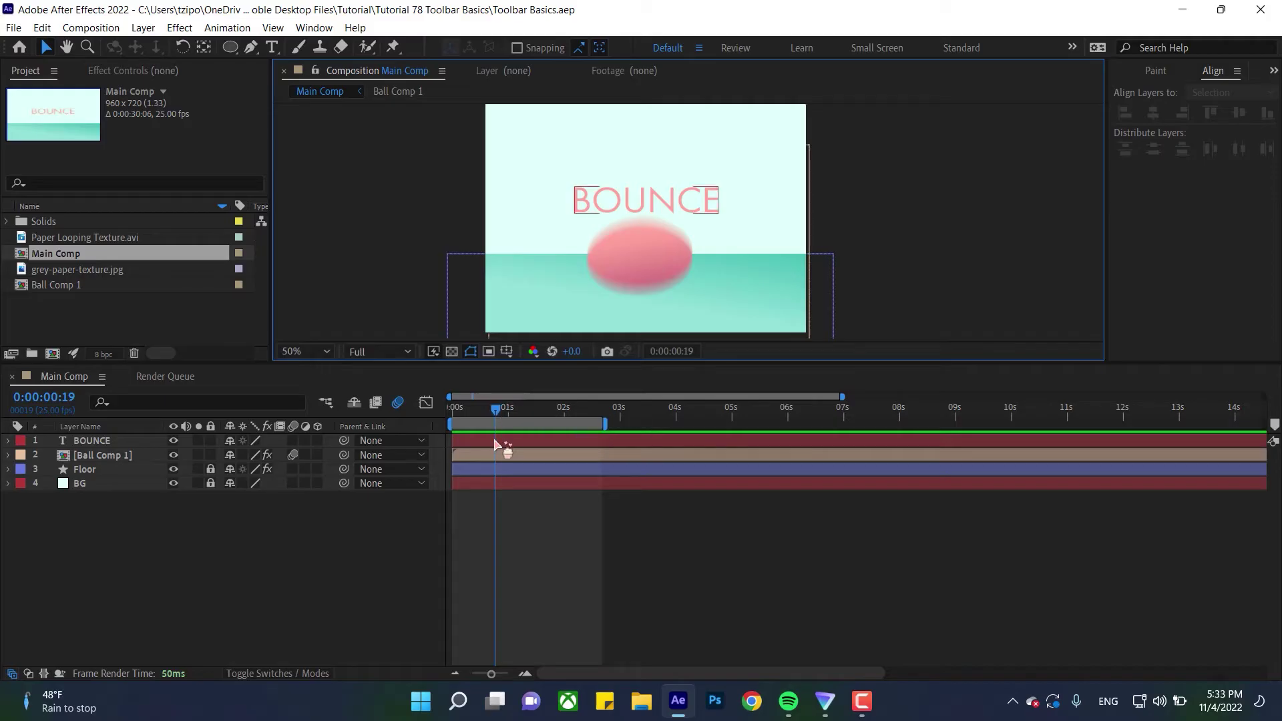
{"action": "left_click", "coordinate": [535, 459]}
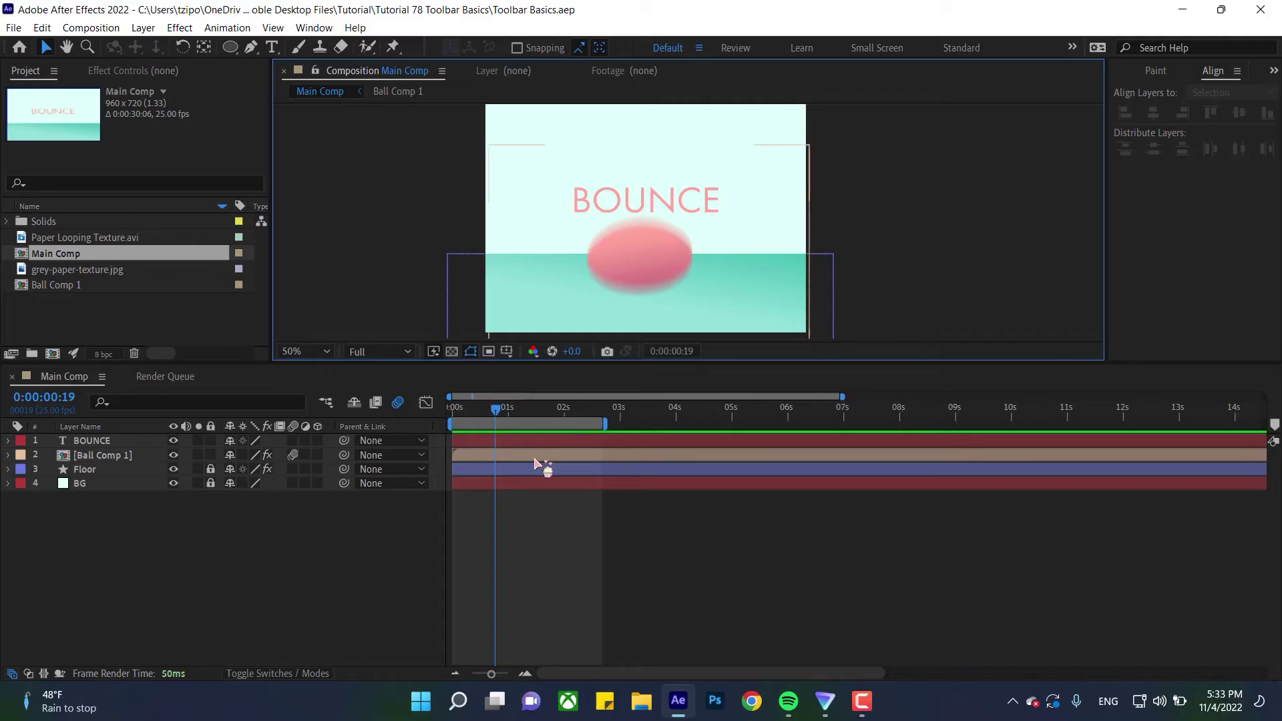
{"action": "left_click", "coordinate": [471, 470]}
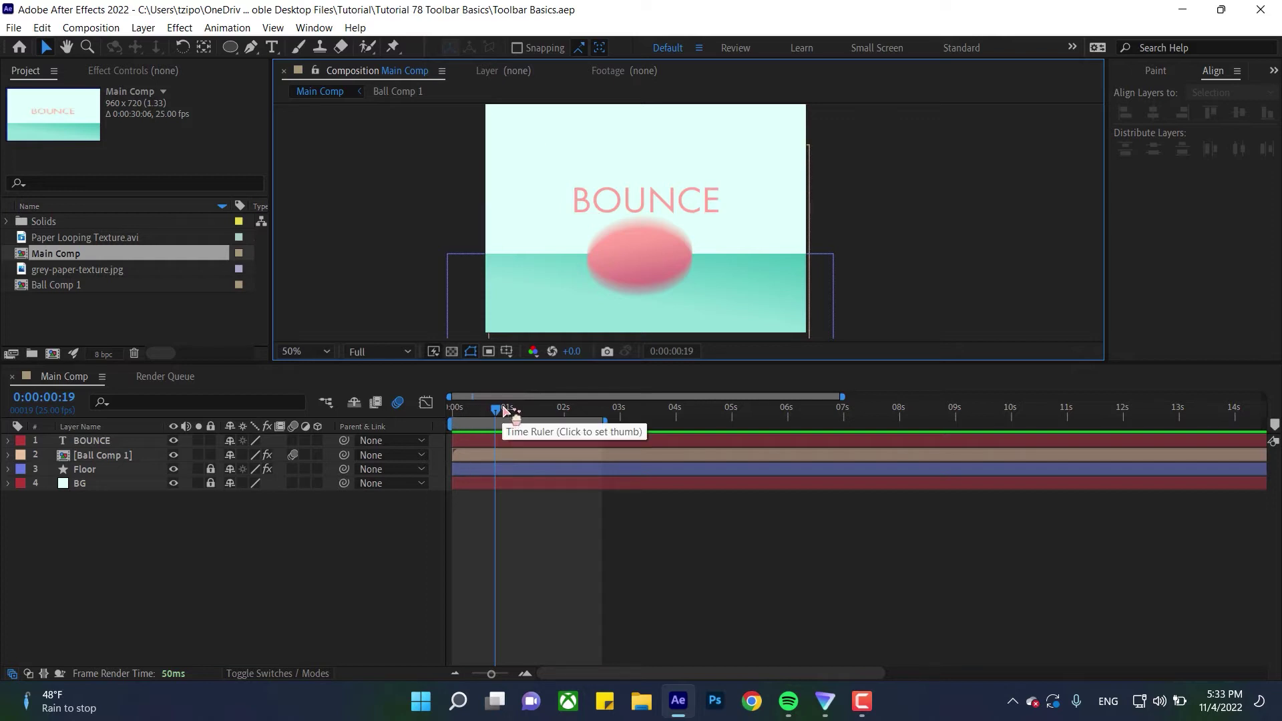
{"action": "left_click_drag", "start_coordinate": [503, 413], "coordinate": [455, 425]}
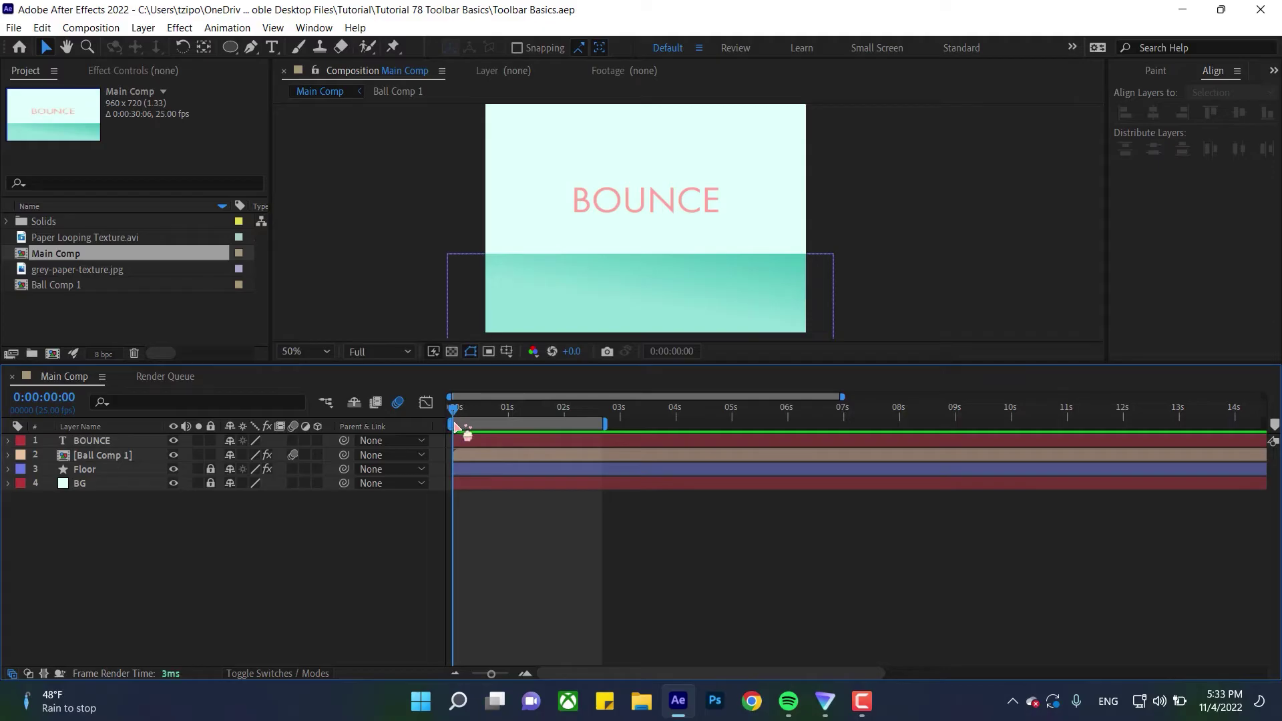
Step through the bounce frame by frame and play a short preview, finishing on frame 18
{"action": "key", "text": "Page_Down"}
{"action": "key", "text": "Page_Down"}
{"action": "key", "text": "Page_Down"}
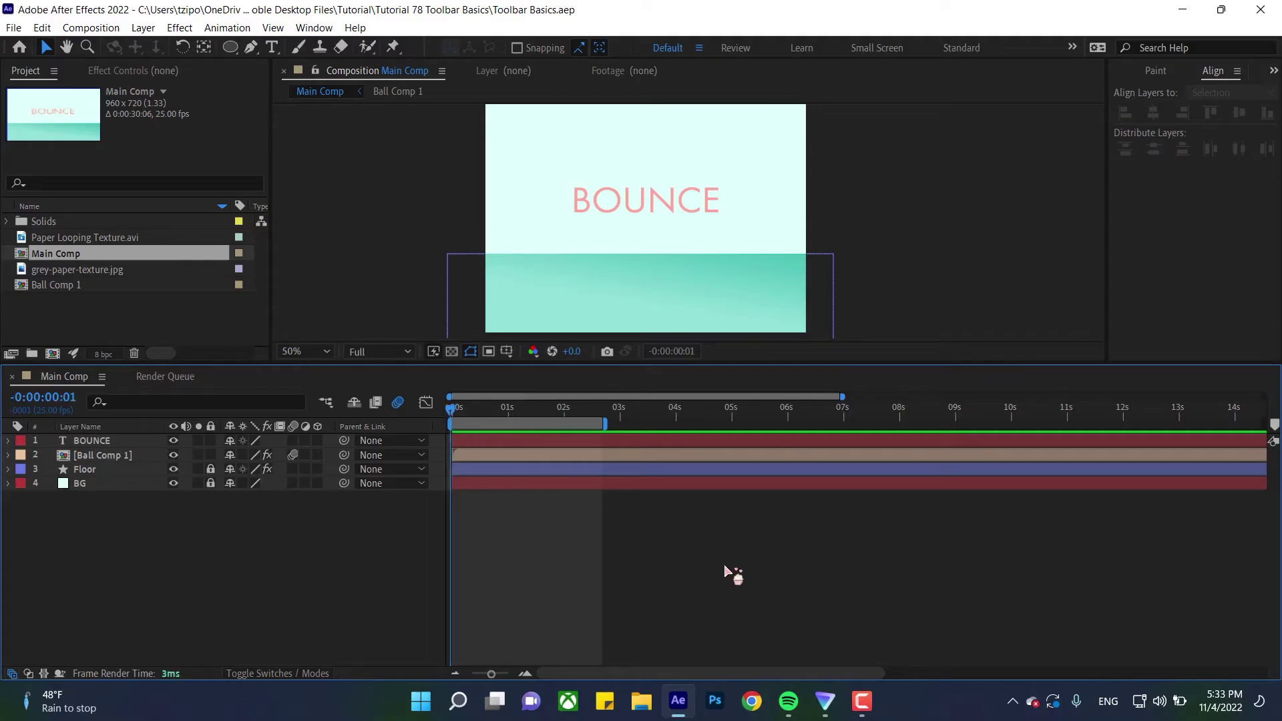
{"action": "key", "text": "Page_Down"}
{"action": "key", "text": "Page_Down"}
{"action": "key", "text": "Page_Down"}
{"action": "key", "text": "Page_Down"}
{"action": "key", "text": "Page_Down"}
{"action": "key", "text": "Page_Down"}
{"action": "key", "text": "Page_Down"}
{"action": "key", "text": "Page_Down"}
{"action": "key", "text": "Page_Down"}
{"action": "key", "text": "Page_Down"}
{"action": "key", "text": "Page_Down"}
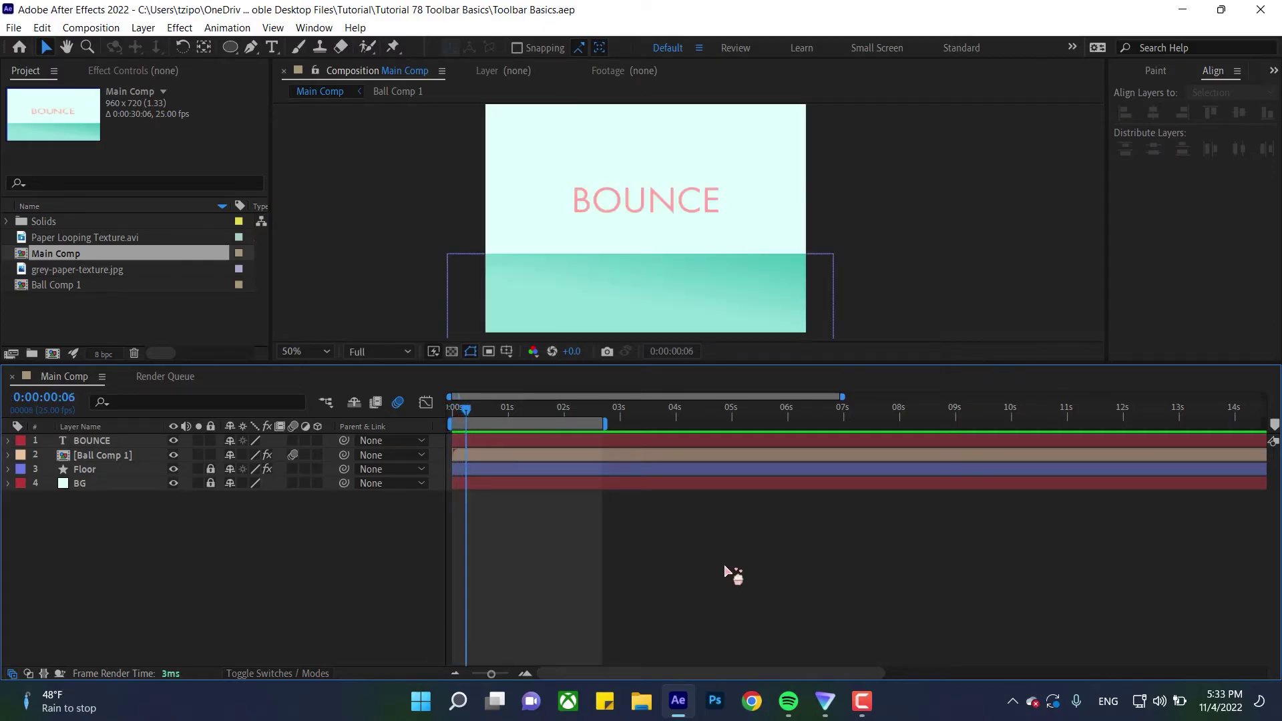
{"action": "key", "text": "space"}
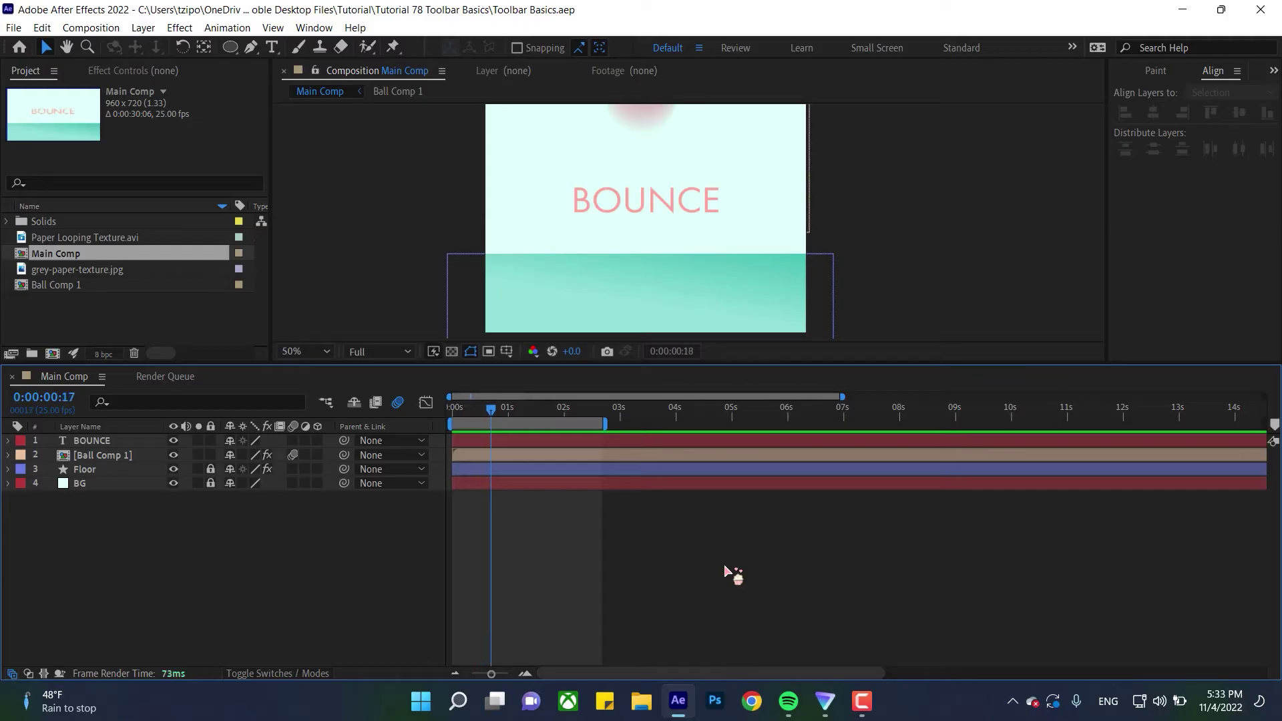
{"action": "key", "text": "space"}
{"action": "key", "text": "Page_Up"}
{"action": "key", "text": "Page_Up"}
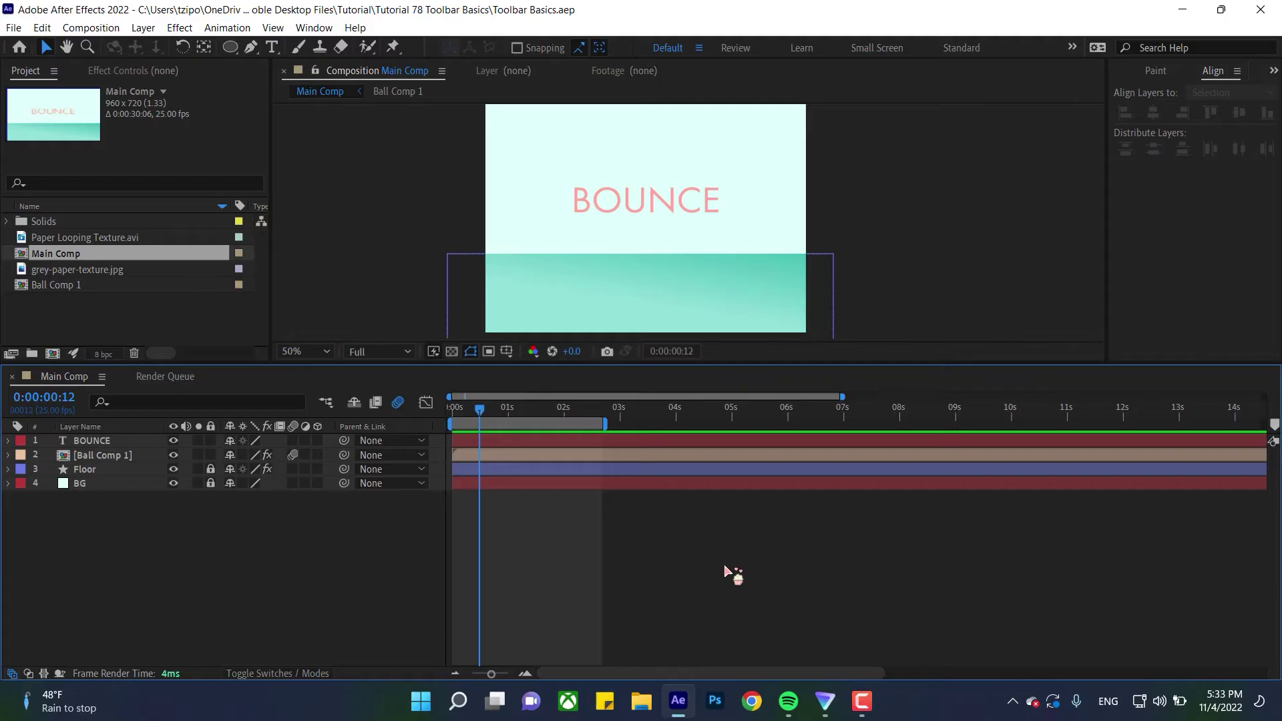
{"action": "key", "text": "Page_Up"}
{"action": "key", "text": "Page_Up"}
{"action": "key", "text": "Page_Up"}
{"action": "key", "text": "Page_Down"}
{"action": "key", "text": "Page_Down"}
{"action": "key", "text": "Page_Down"}
{"action": "key", "text": "Page_Down"}
{"action": "key", "text": "Page_Down"}
{"action": "key", "text": "Page_Down"}
{"action": "key", "text": "Page_Down"}
{"action": "key", "text": "Page_Down"}
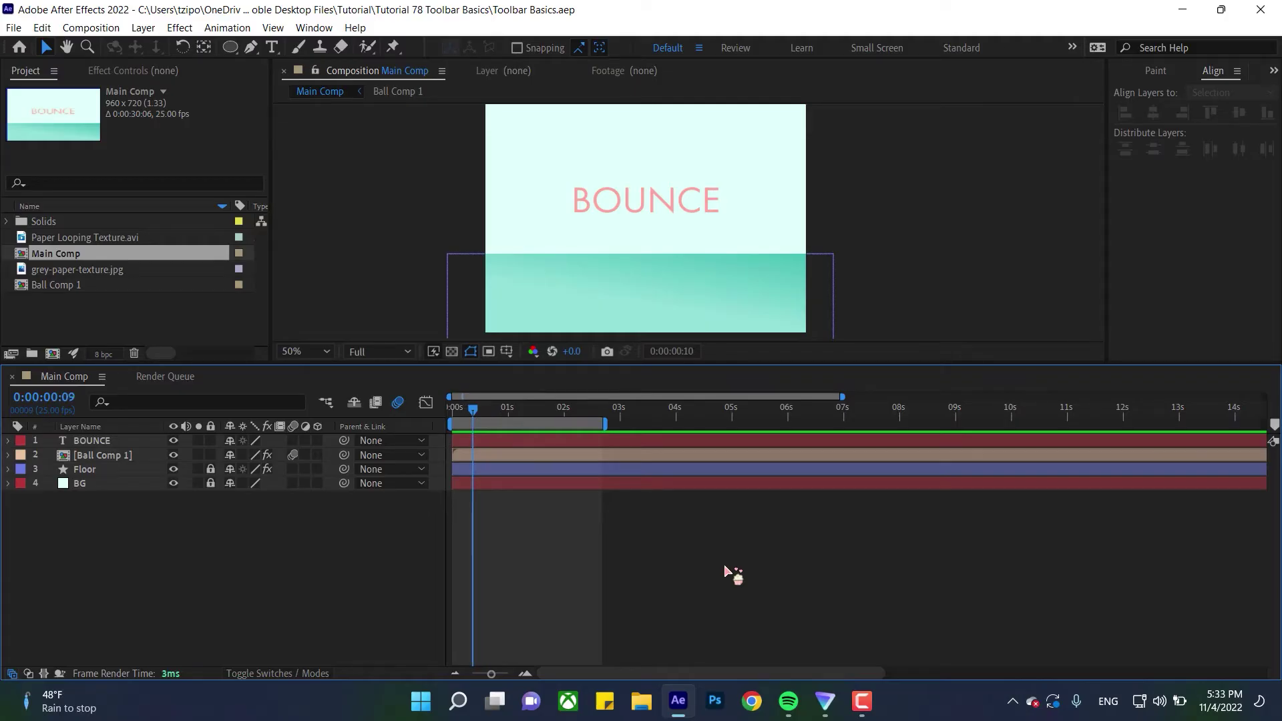
{"action": "key", "text": "Page_Down"}
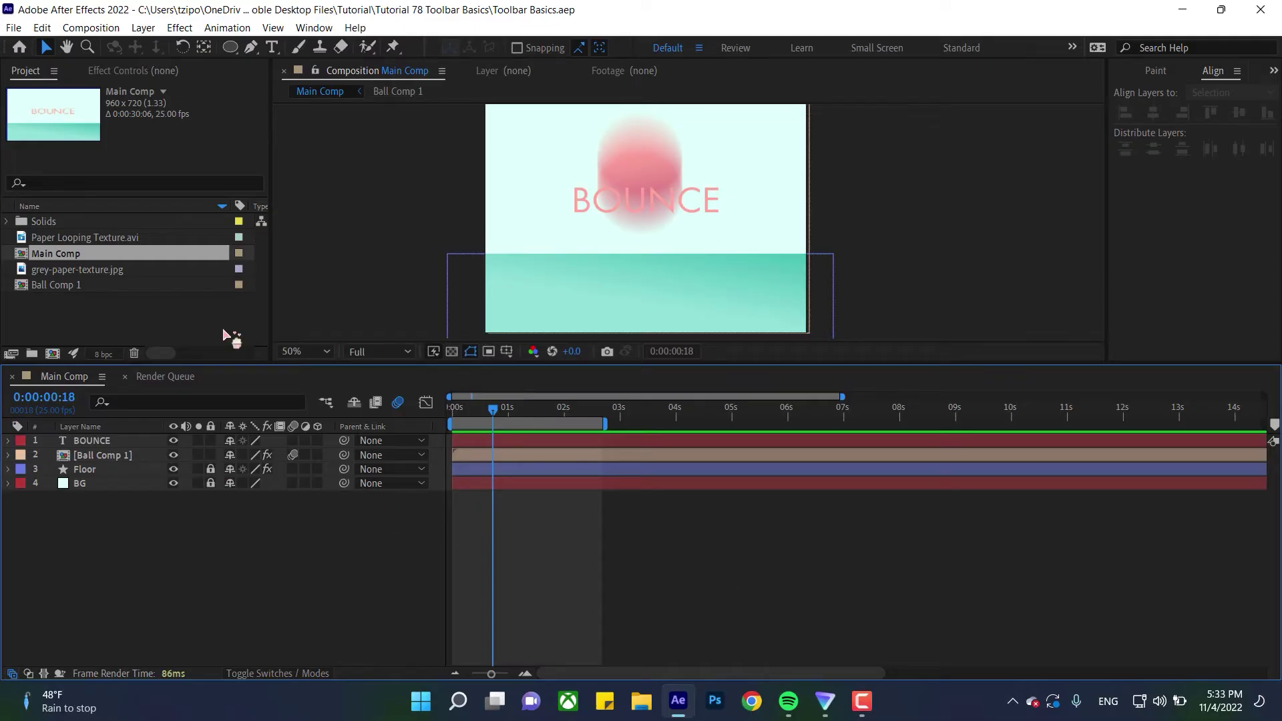
Jump the current time to frame 20 (0:00:00:20) via the time display
{"action": "left_click", "coordinate": [44, 398]}
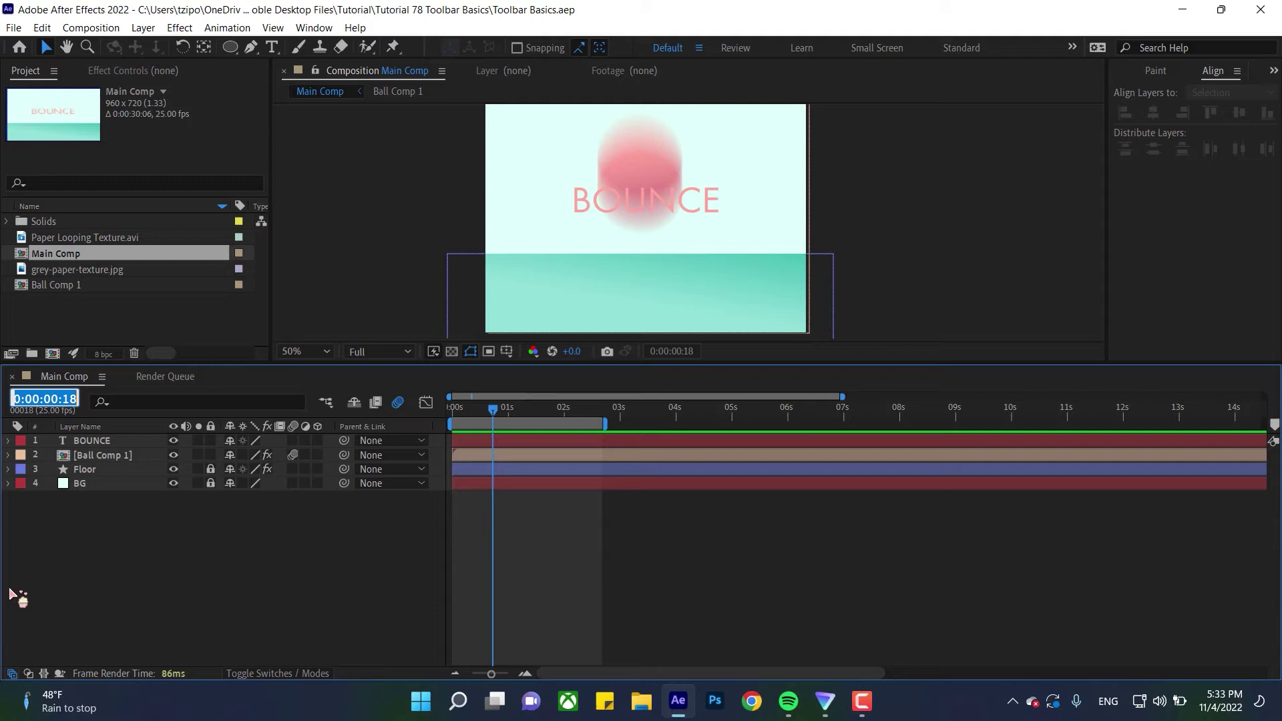
{"action": "key", "text": "Right"}
{"action": "type", "text": "2"}
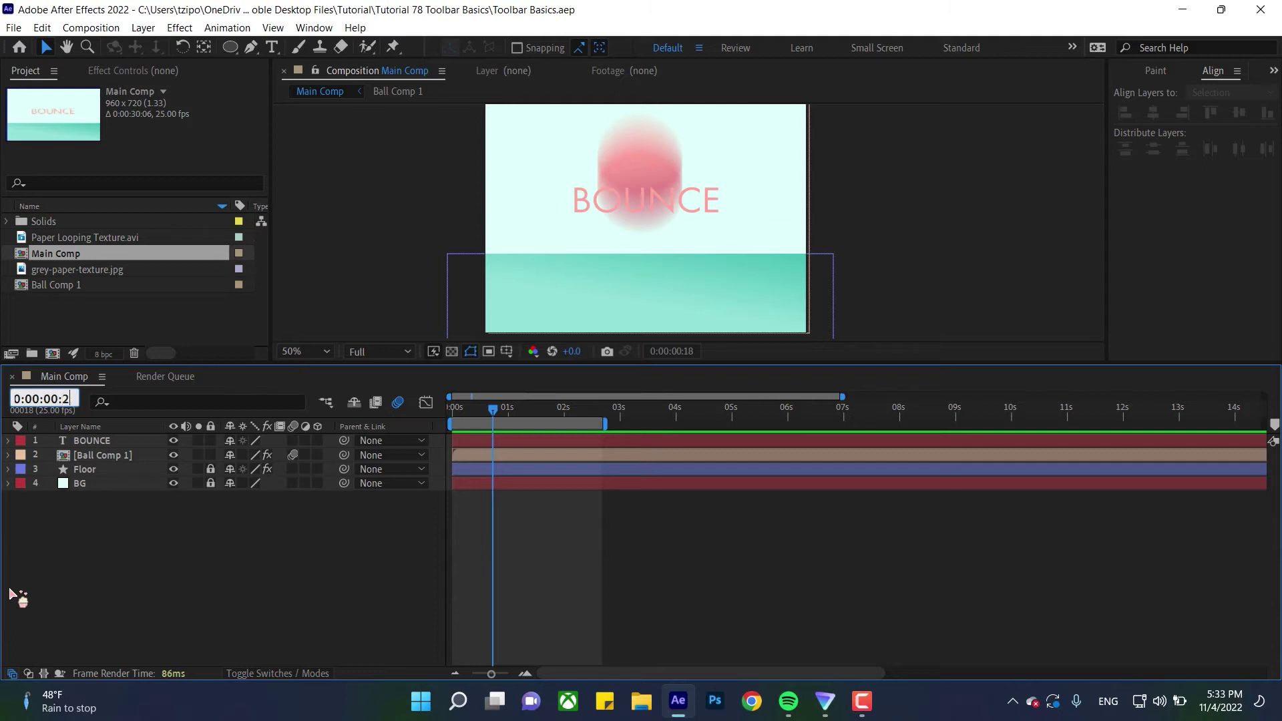
{"action": "type", "text": "0"}
{"action": "key", "text": "Return"}
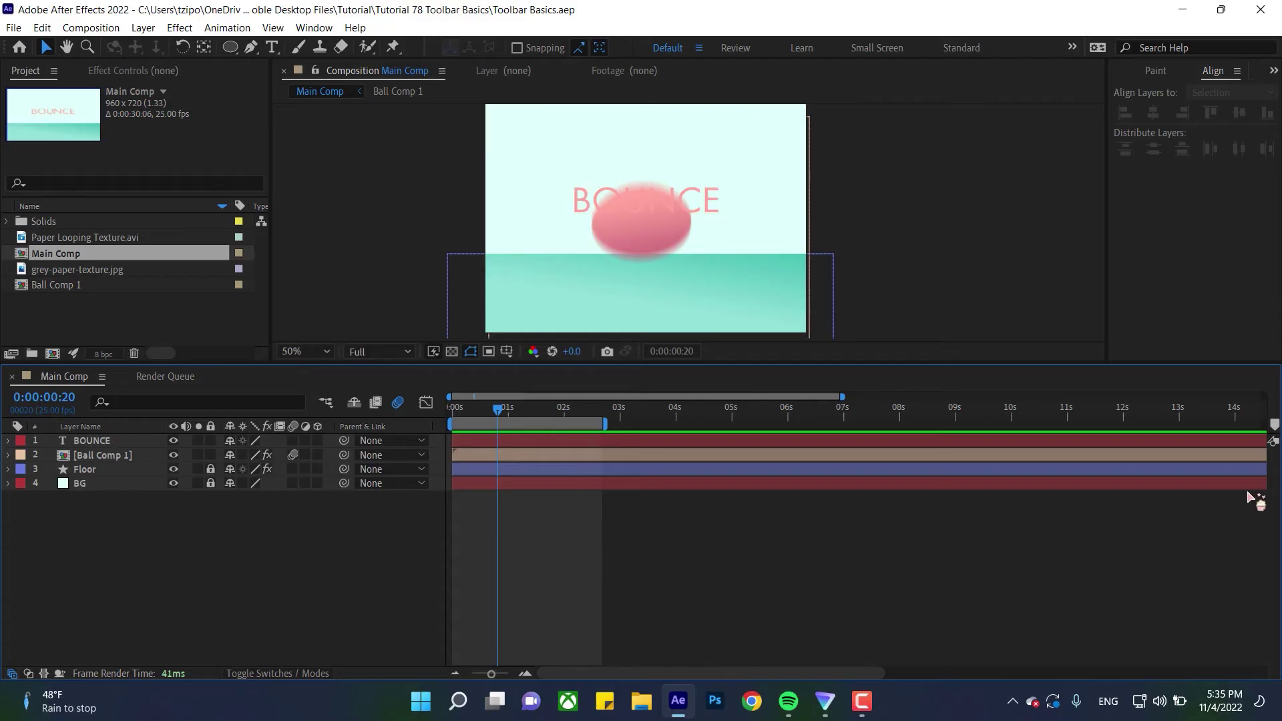
Select the BOUNCE layer, zoom the timeline in to frames, then back out to the full 30 seconds
{"action": "left_click", "coordinate": [735, 440]}
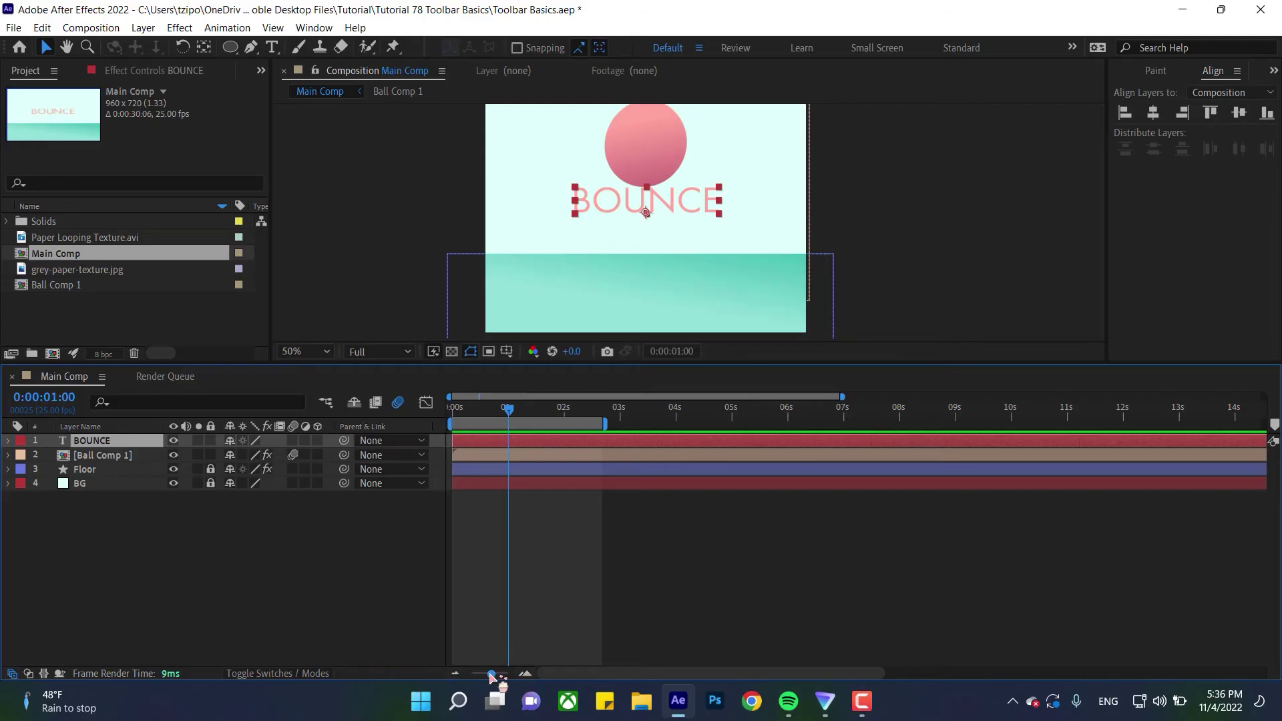
{"action": "left_click_drag", "start_coordinate": [493, 676], "coordinate": [508, 677]}
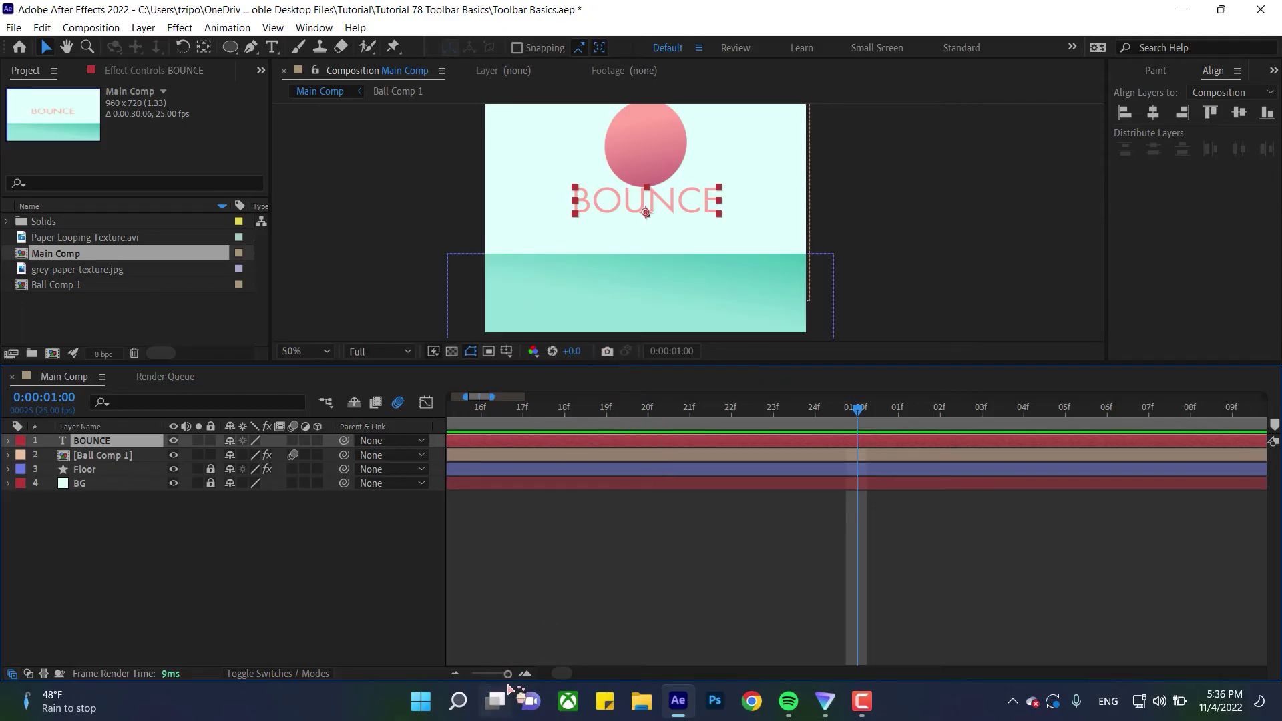
{"action": "left_click_drag", "start_coordinate": [509, 675], "coordinate": [463, 675]}
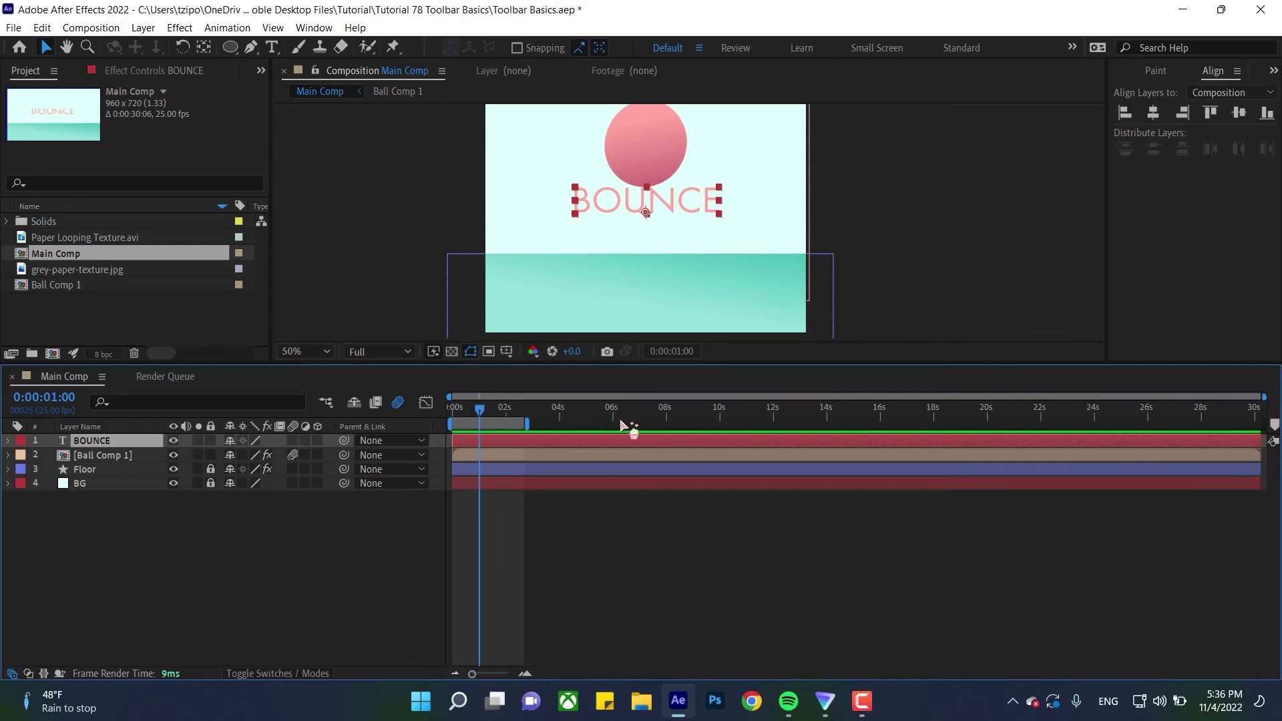
Deselect the BOUNCE layer and zoom the timeline in to about the first 11 seconds
{"action": "left_click", "coordinate": [347, 556]}
{"action": "key", "text": "equal"}
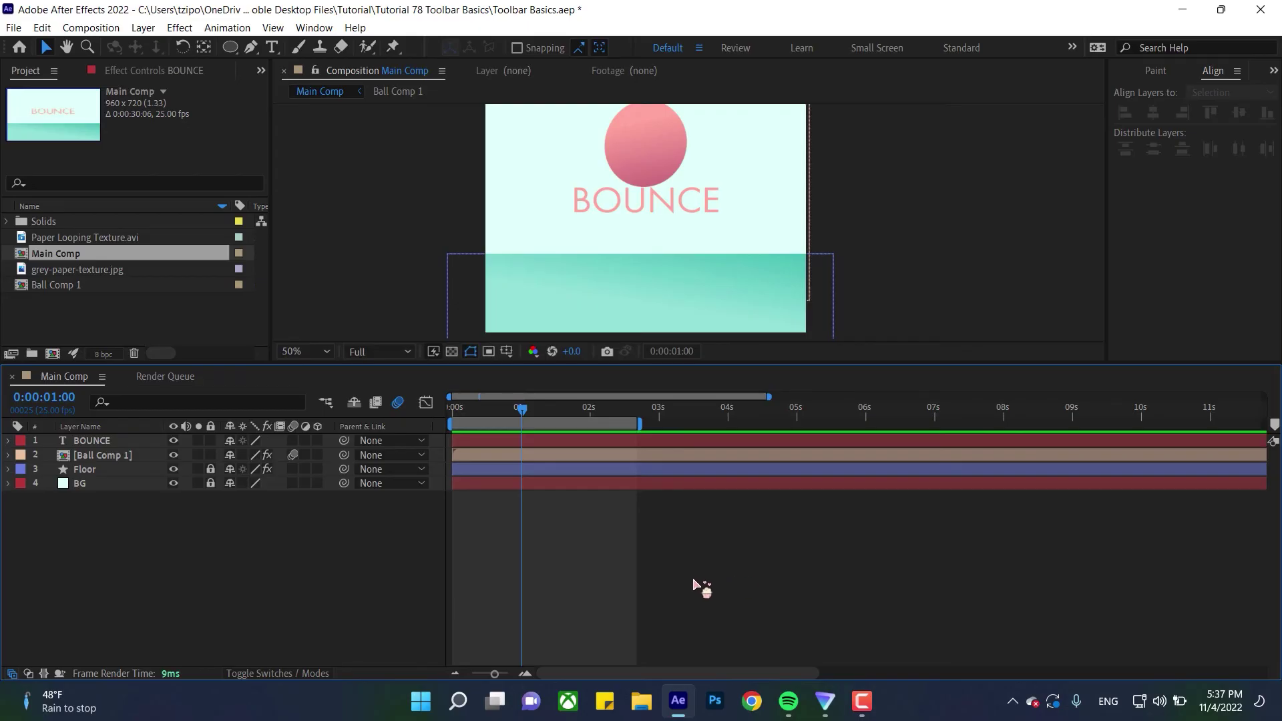
Preview the bounce, stopping at 0:00:01:15, then select the BOUNCE and Ball Comp 1 layers
{"action": "key", "text": "space"}
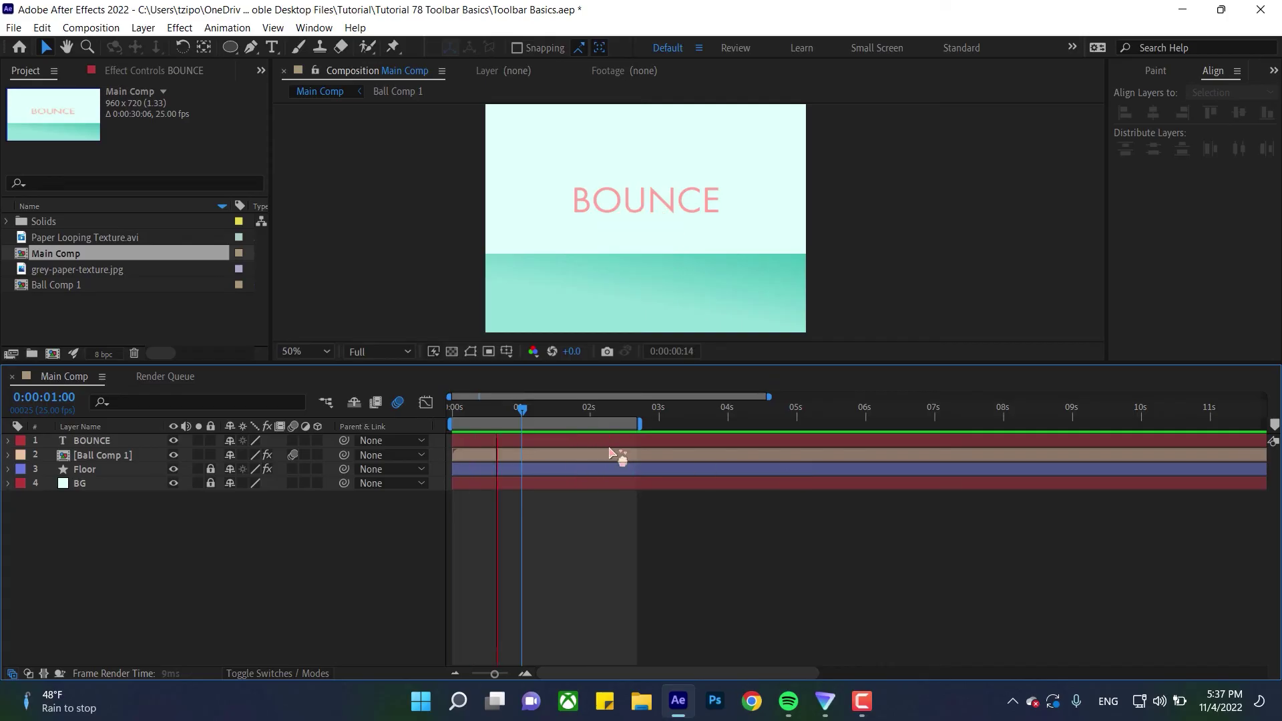
{"action": "key", "text": "space"}
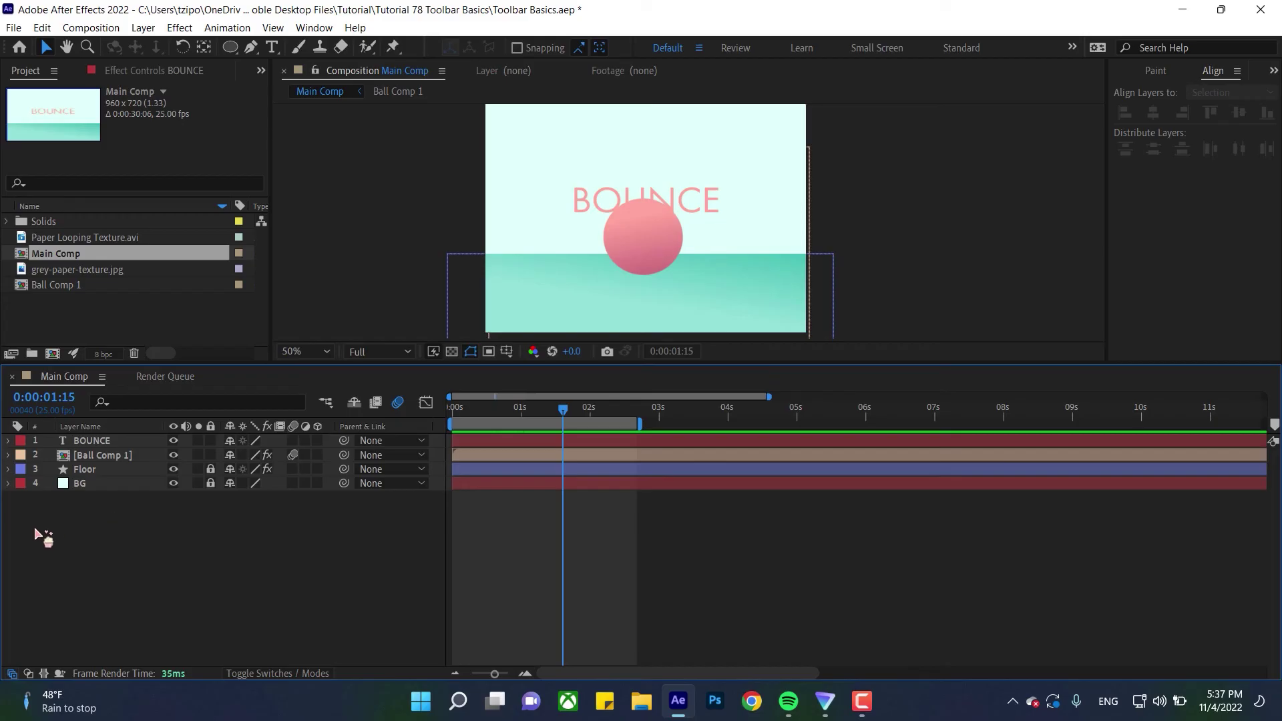
{"action": "left_click", "coordinate": [100, 442]}
{"action": "left_click", "coordinate": [127, 457]}
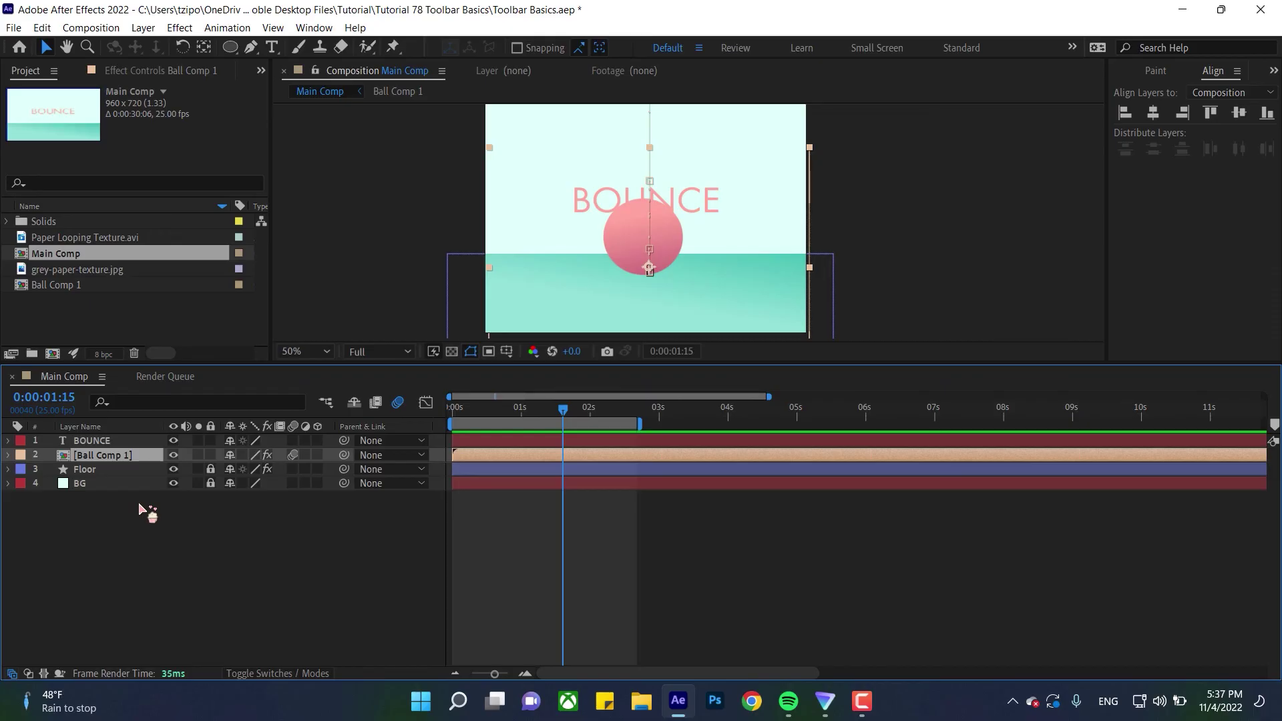
{"action": "left_click", "coordinate": [8, 455]}
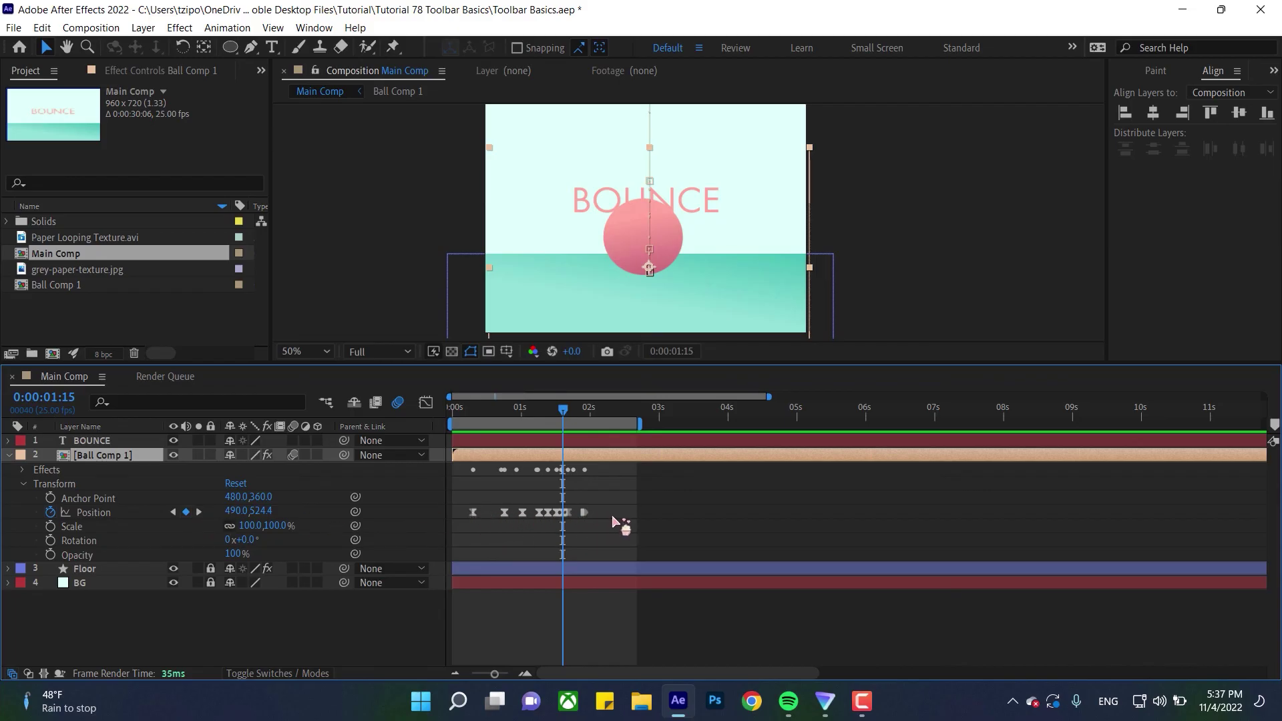
{"action": "left_click", "coordinate": [10, 456]}
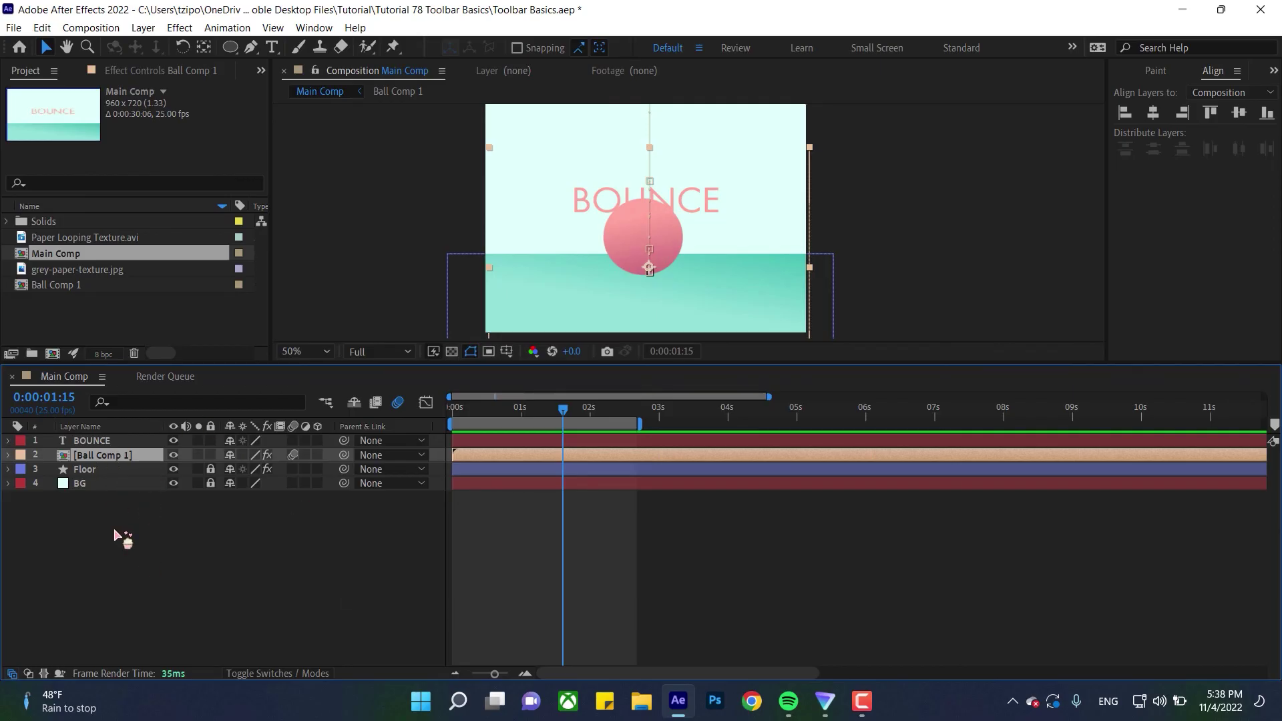
{"action": "key", "text": "u"}
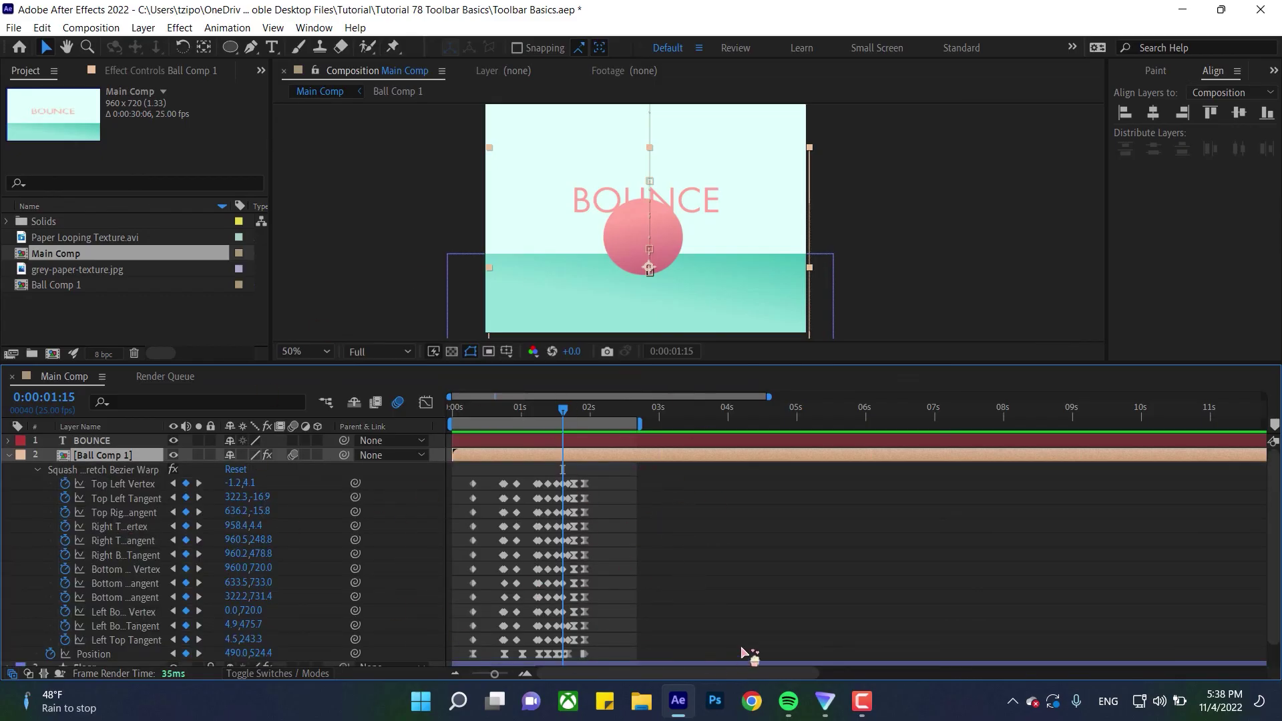
{"action": "key", "text": "u"}
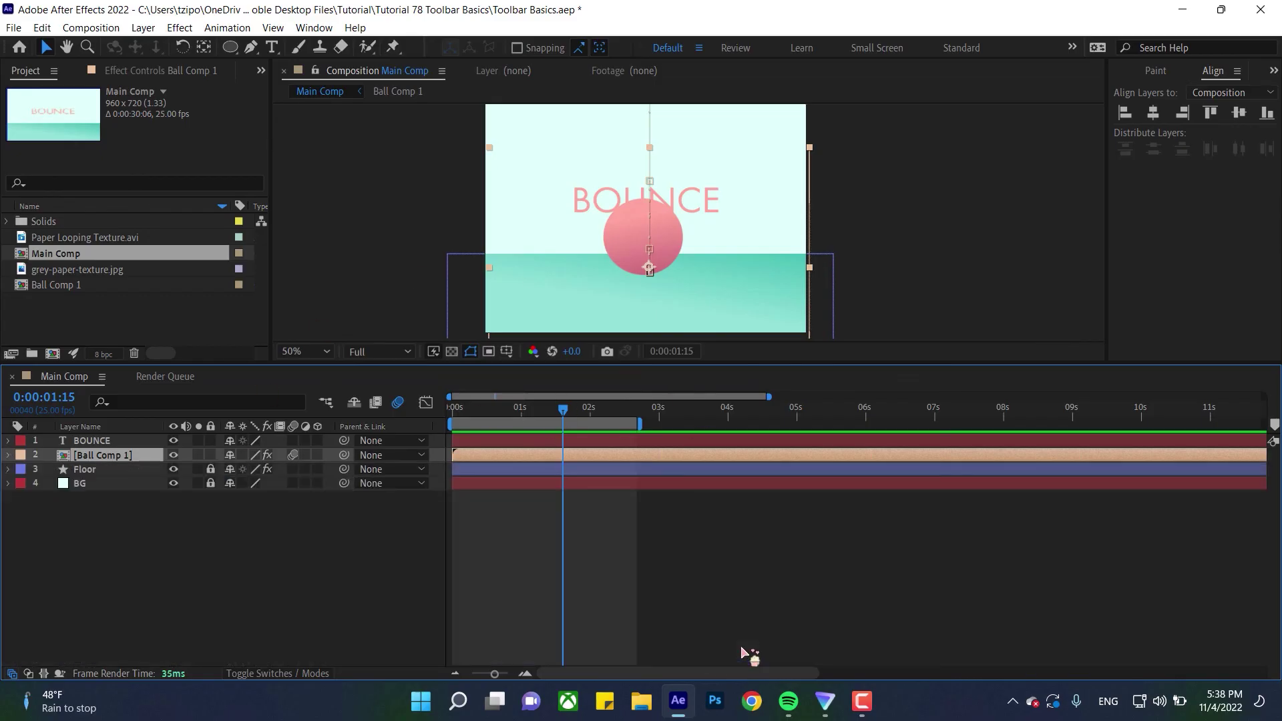
{"action": "left_click", "coordinate": [312, 588]}
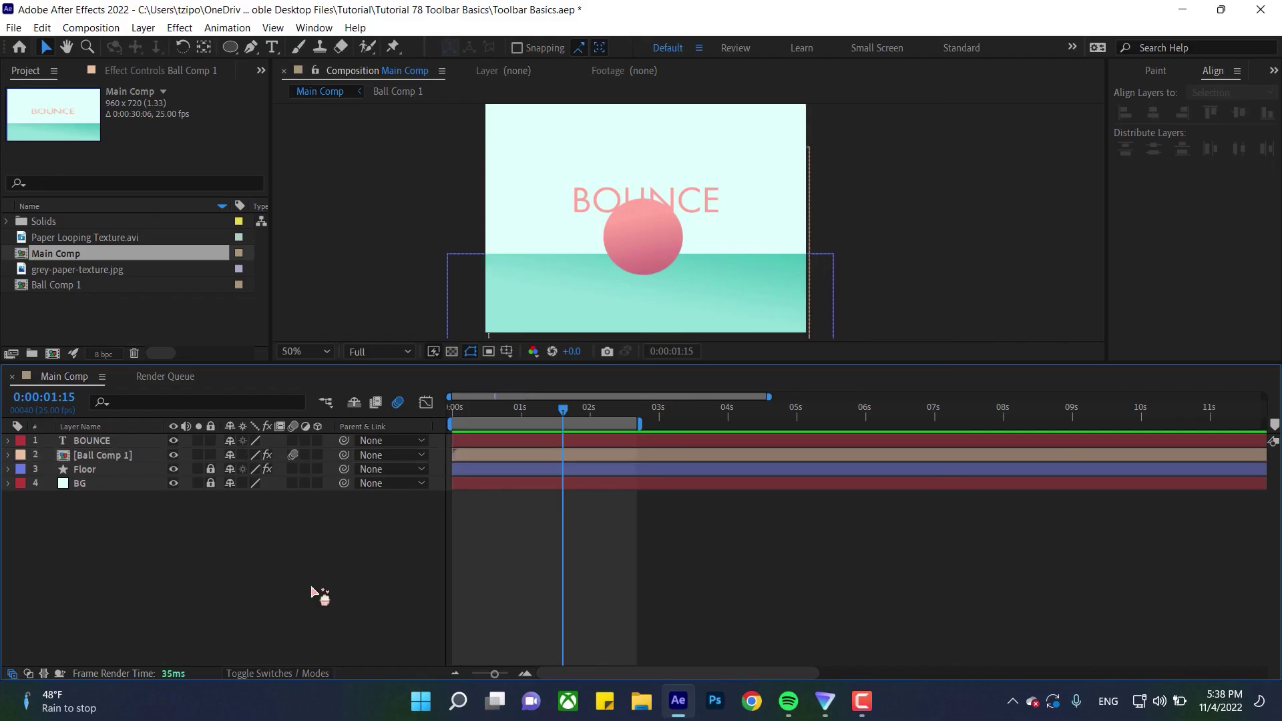